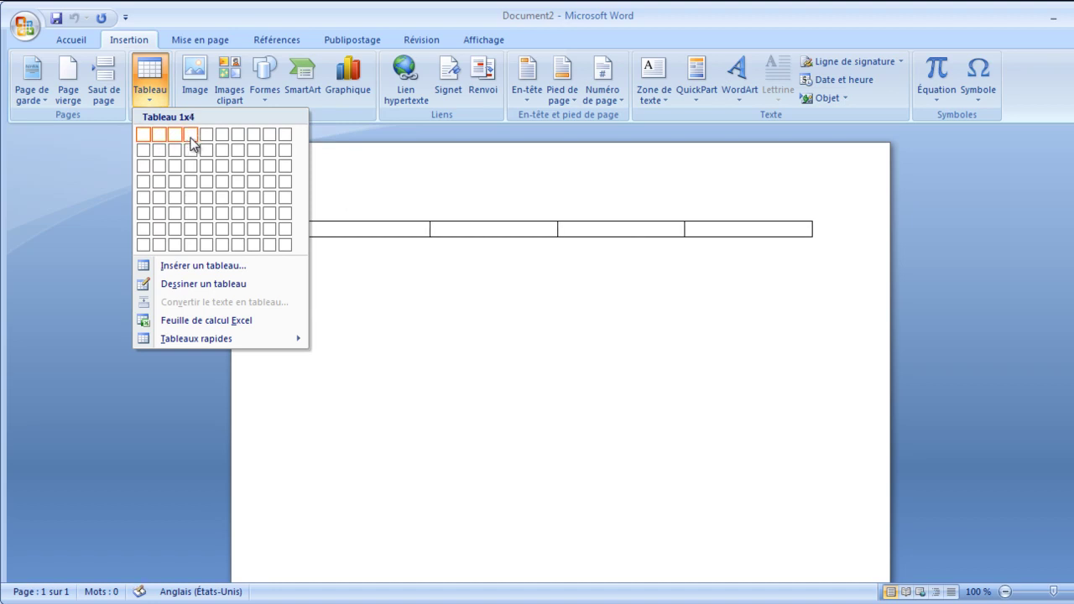
# Step: Insert a table with five rows and five columns
pyautogui.click(209, 208)
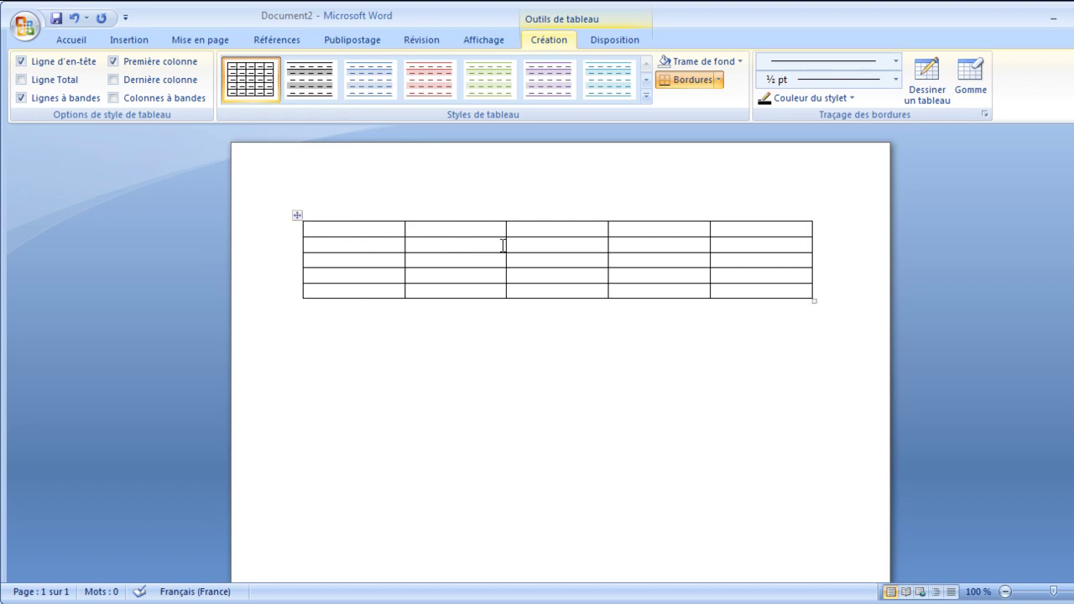
pyautogui.click(298, 219)
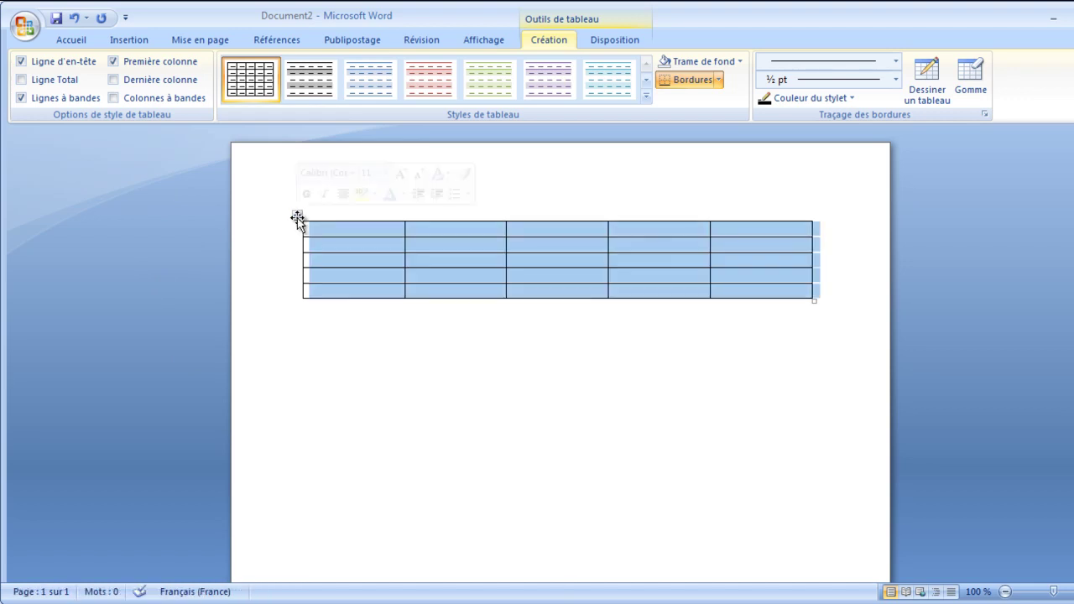
pyautogui.press('Left')
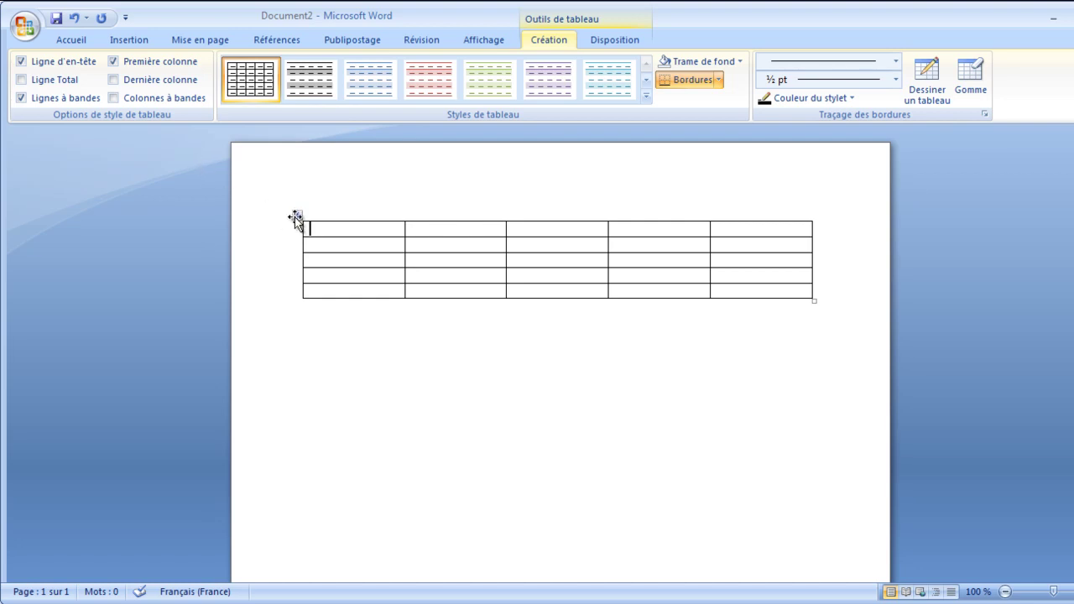
# Step: Select the entire five-by-five table and delete all its rows
pyautogui.click(297, 219)
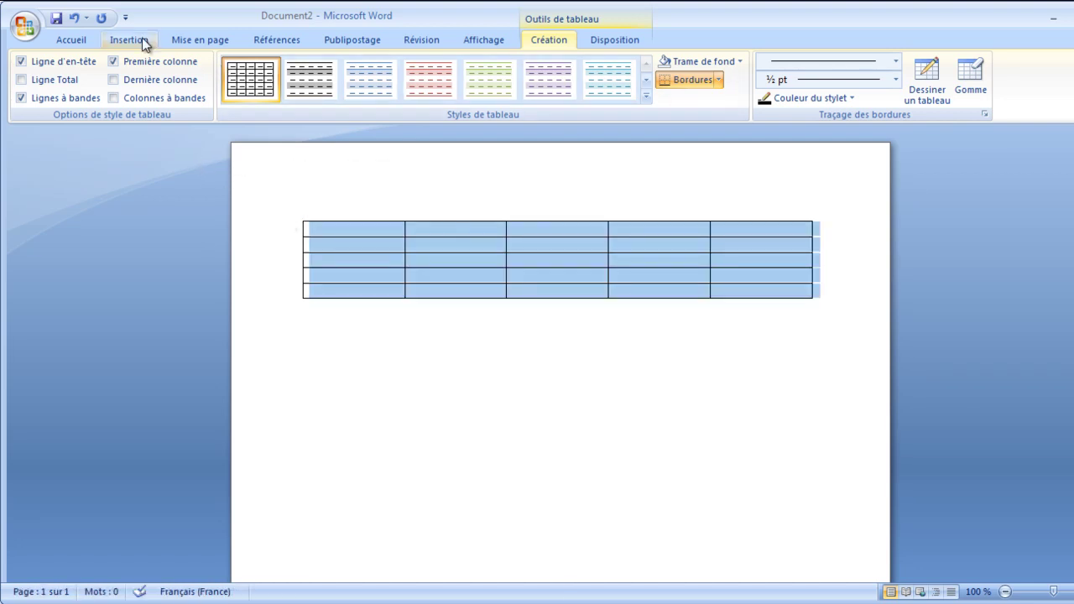
pyautogui.click(603, 37)
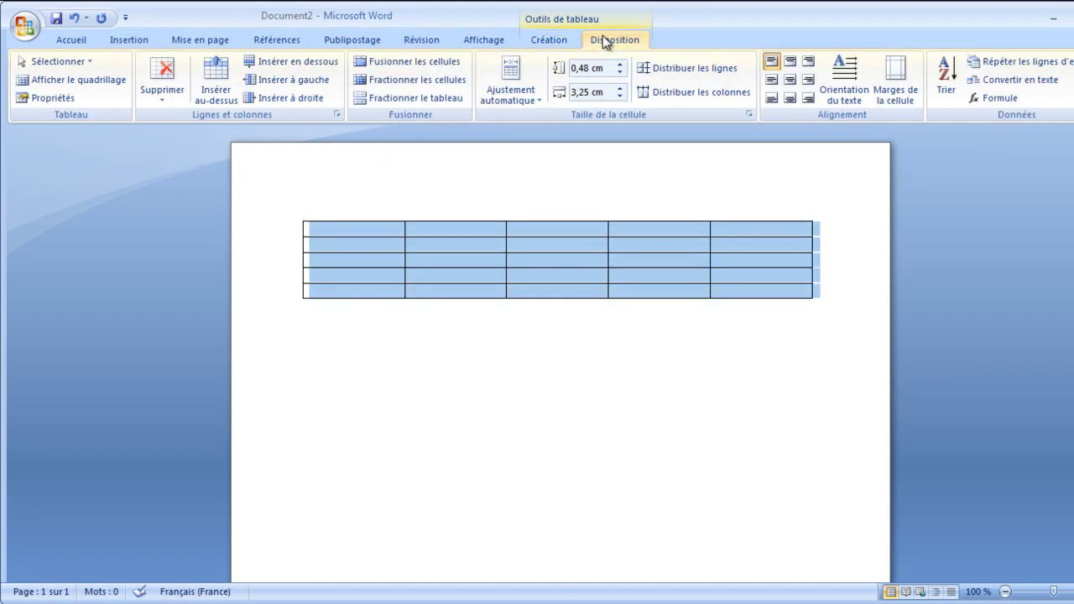
pyautogui.click(162, 83)
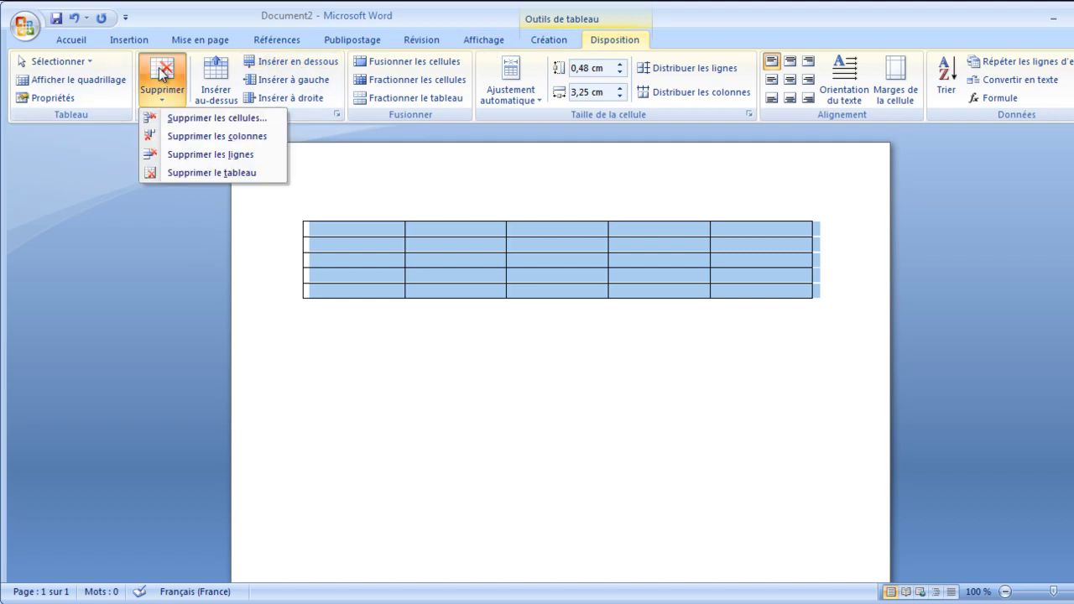
pyautogui.click(196, 156)
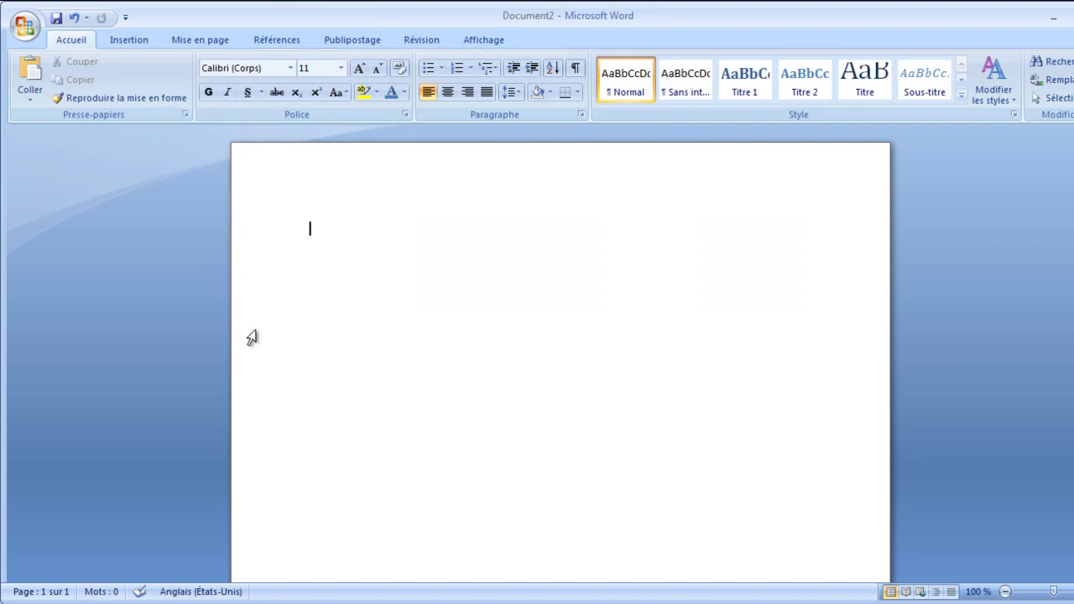
# Step: Hand-draw a table with a row of three adjoining cells and two tall cells beneath it using Draw Table
pyautogui.click(129, 42)
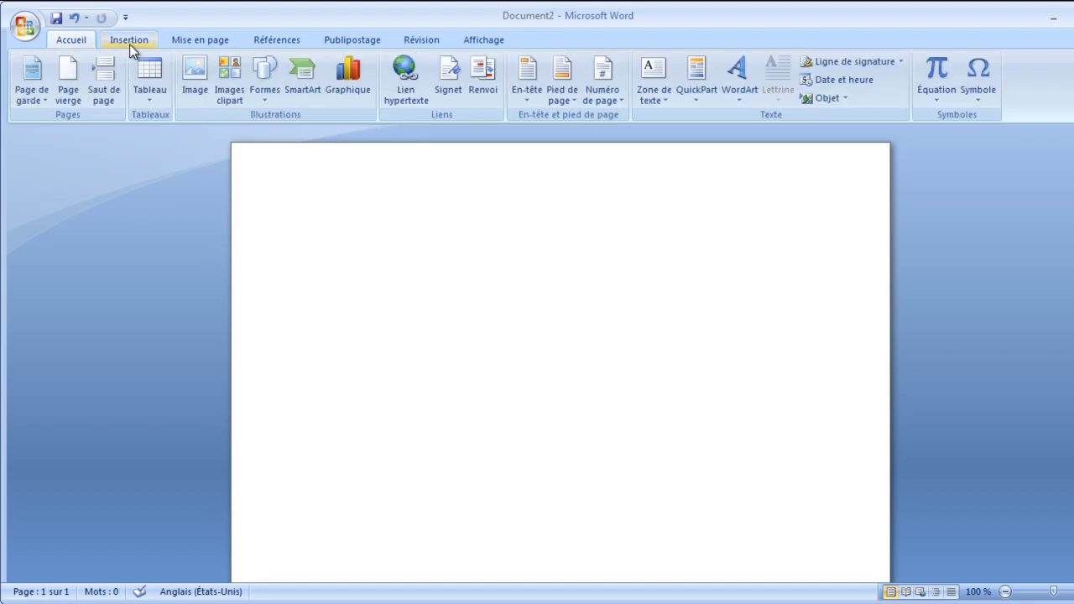
pyautogui.click(149, 99)
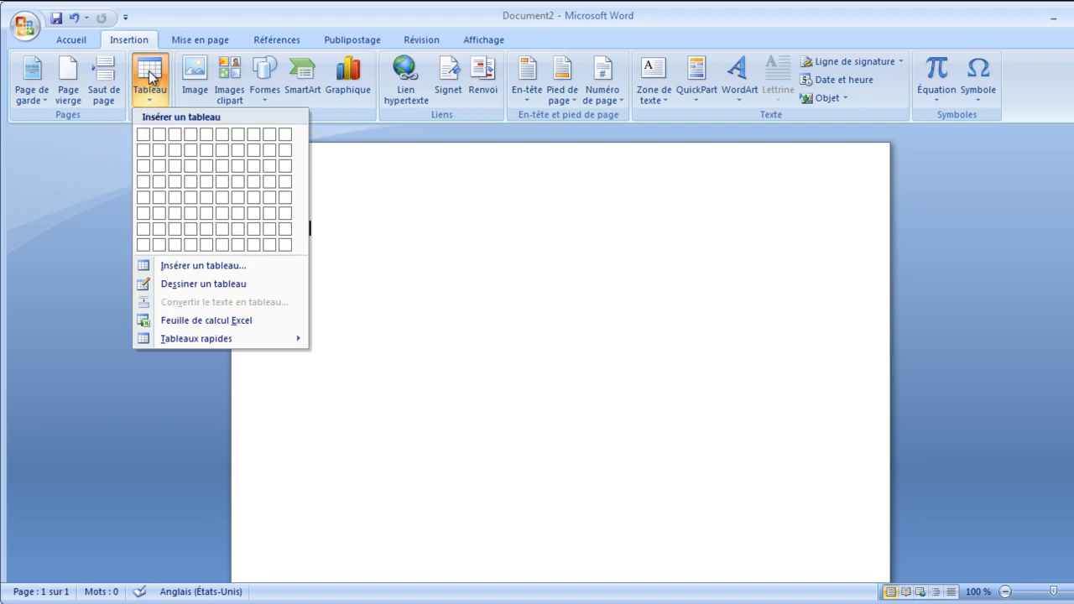
pyautogui.click(188, 286)
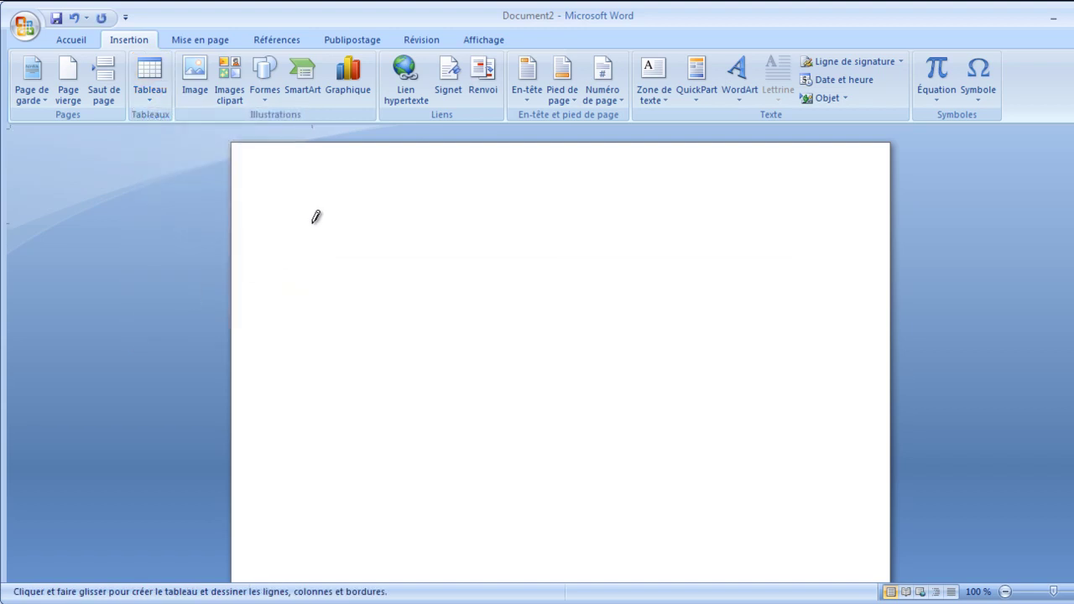
pyautogui.moveTo(310, 223)
pyautogui.mouseDown()
pyautogui.moveTo(334, 269)
pyautogui.moveTo(450, 244)
pyautogui.moveTo(462, 270)
pyautogui.moveTo(476, 262)
pyautogui.mouseUp()
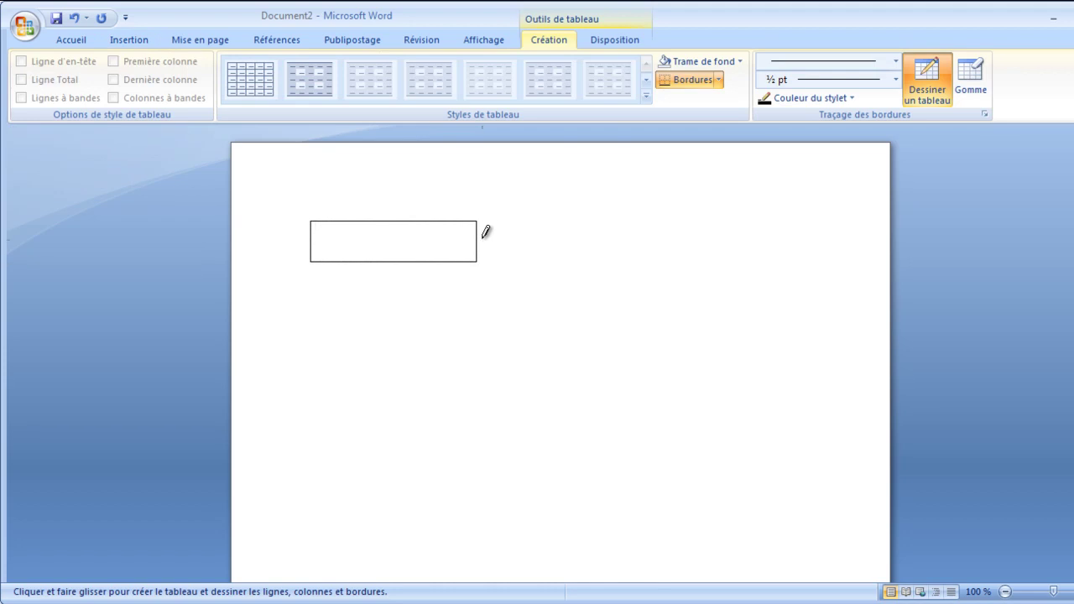
pyautogui.moveTo(477, 223)
pyautogui.mouseDown()
pyautogui.moveTo(494, 249)
pyautogui.moveTo(561, 261)
pyautogui.mouseUp()
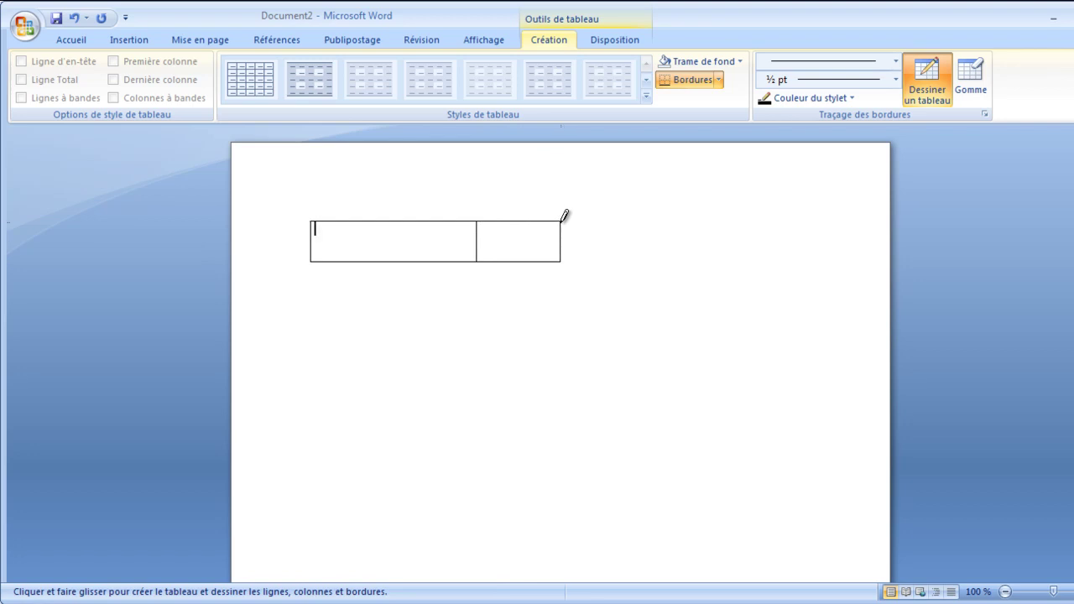
pyautogui.moveTo(562, 222)
pyautogui.mouseDown()
pyautogui.moveTo(596, 238)
pyautogui.moveTo(624, 329)
pyautogui.moveTo(708, 498)
pyautogui.mouseUp()
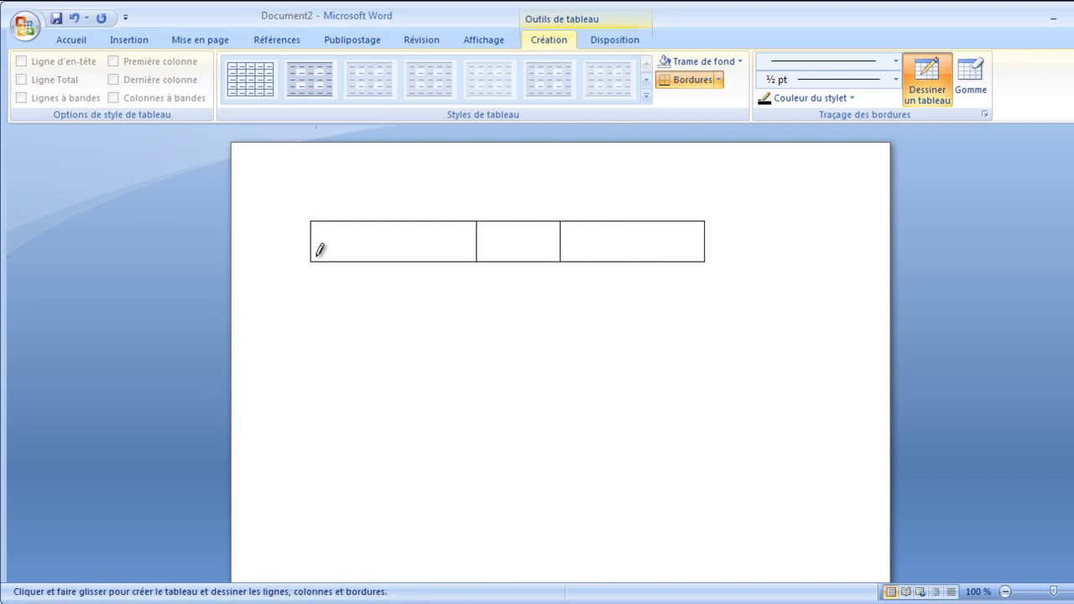
pyautogui.moveTo(314, 252)
pyautogui.mouseDown()
pyautogui.moveTo(426, 325)
pyautogui.moveTo(484, 464)
pyautogui.mouseUp()
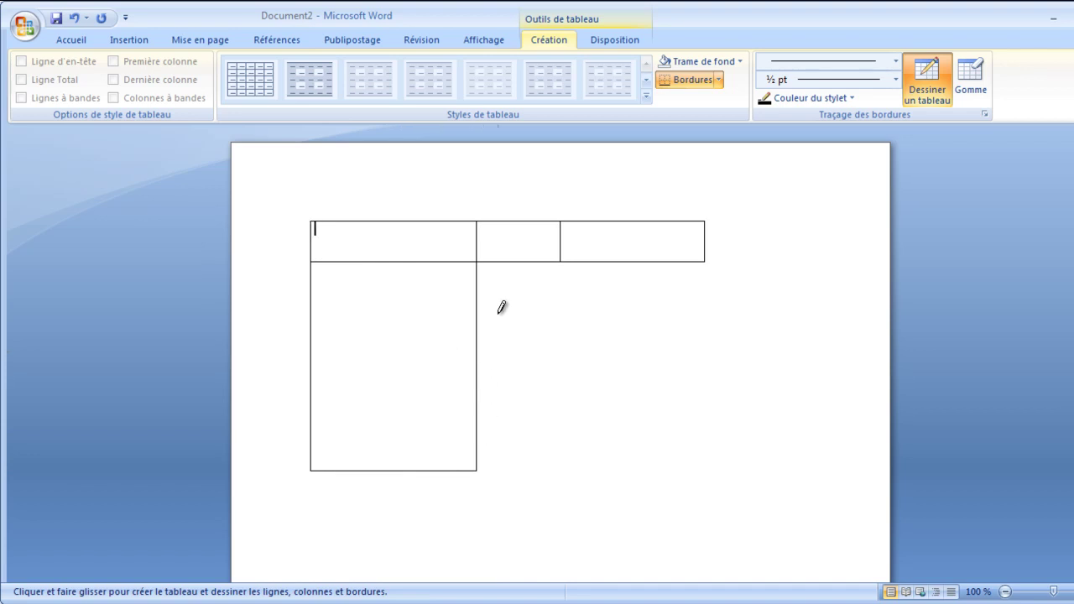
pyautogui.moveTo(479, 264)
pyautogui.mouseDown()
pyautogui.moveTo(581, 322)
pyautogui.moveTo(681, 355)
pyautogui.moveTo(687, 394)
pyautogui.mouseUp()
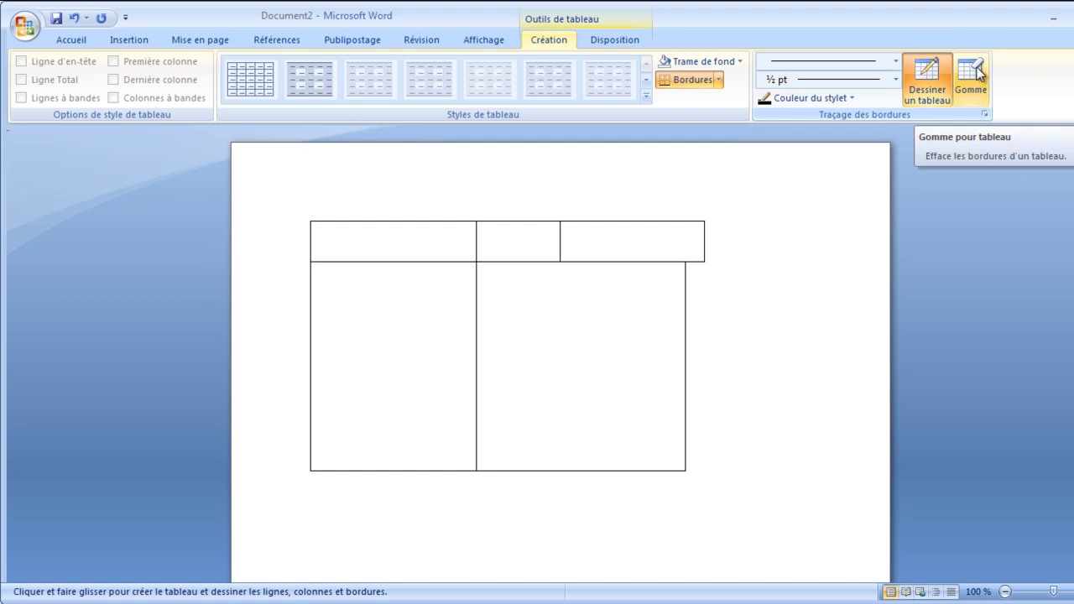
# Step: Erase the outer right and bottom borders of the drawn table's lower-right cell with the table eraser
pyautogui.click(978, 70)
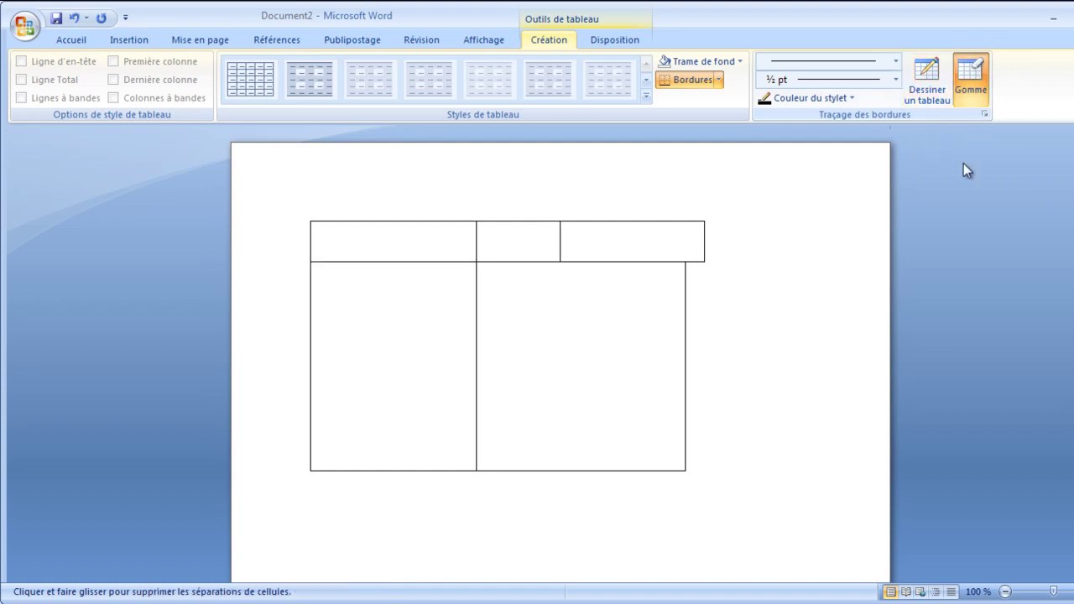
pyautogui.click(687, 289)
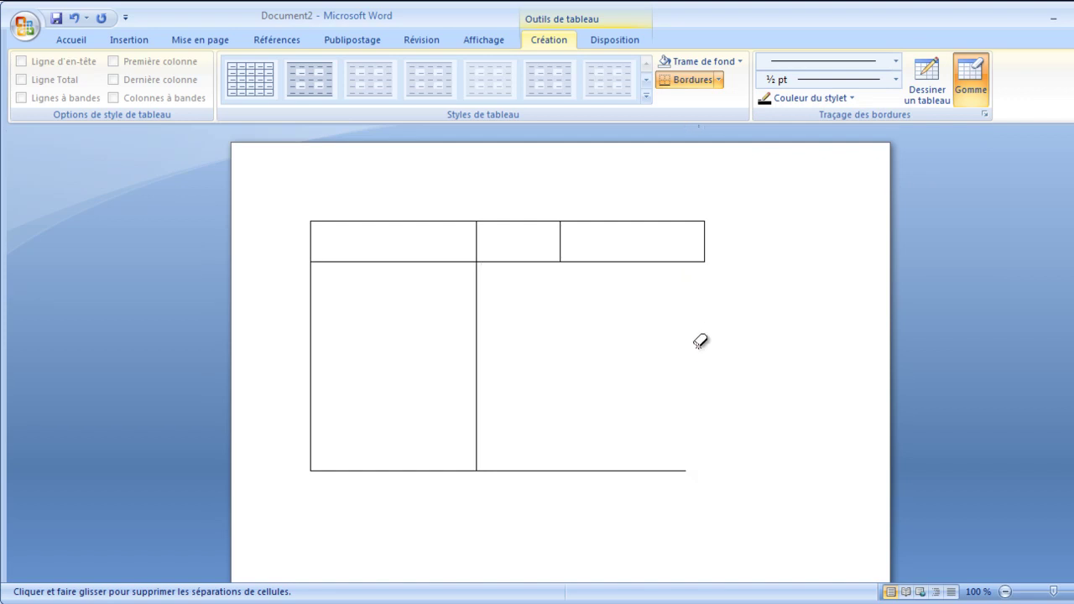
pyautogui.click(677, 469)
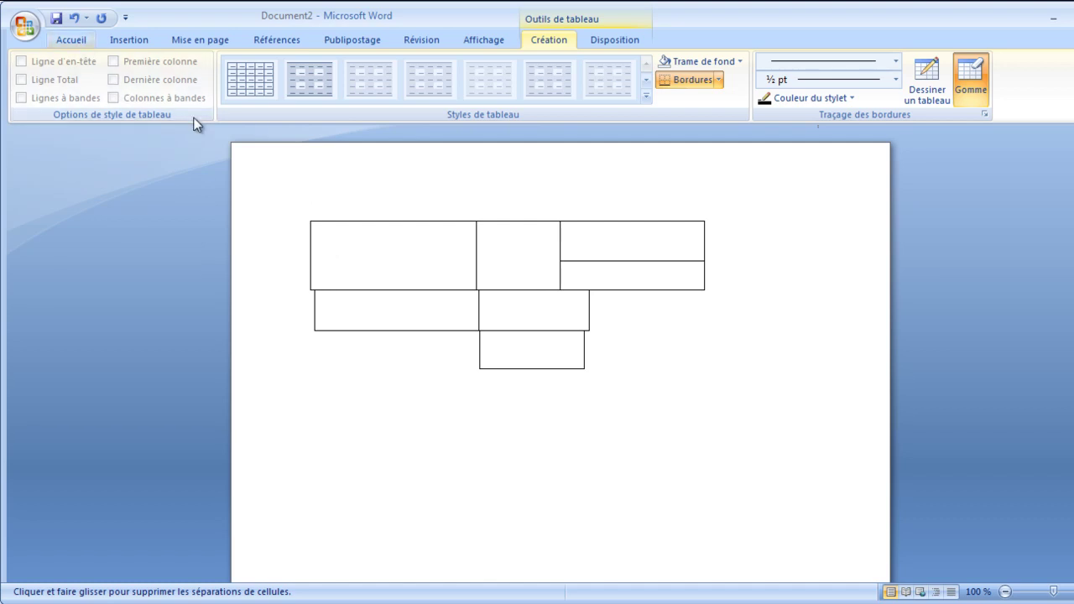
pyautogui.click(329, 243)
# Step: Switch from the table eraser to Draw Table and turn off drawing mode
pyautogui.click(928, 71)
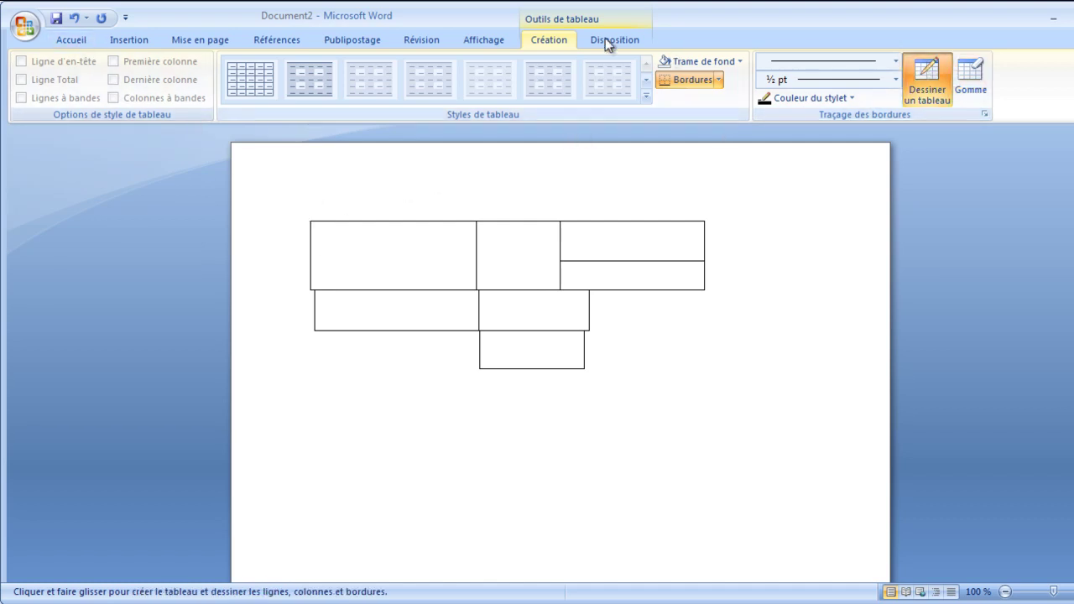
pyautogui.click(63, 36)
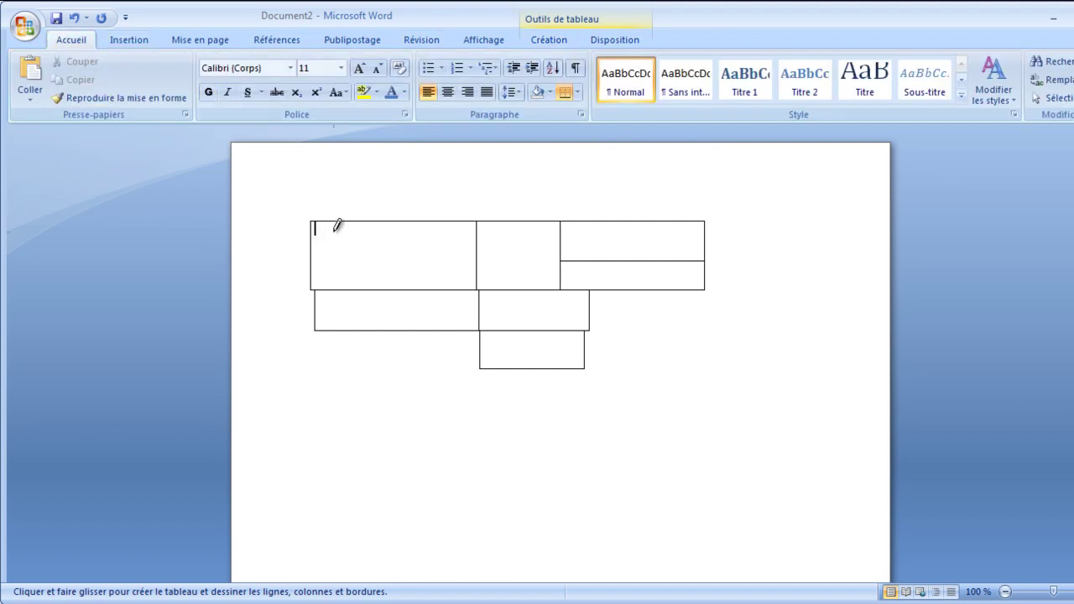
pyautogui.click(132, 39)
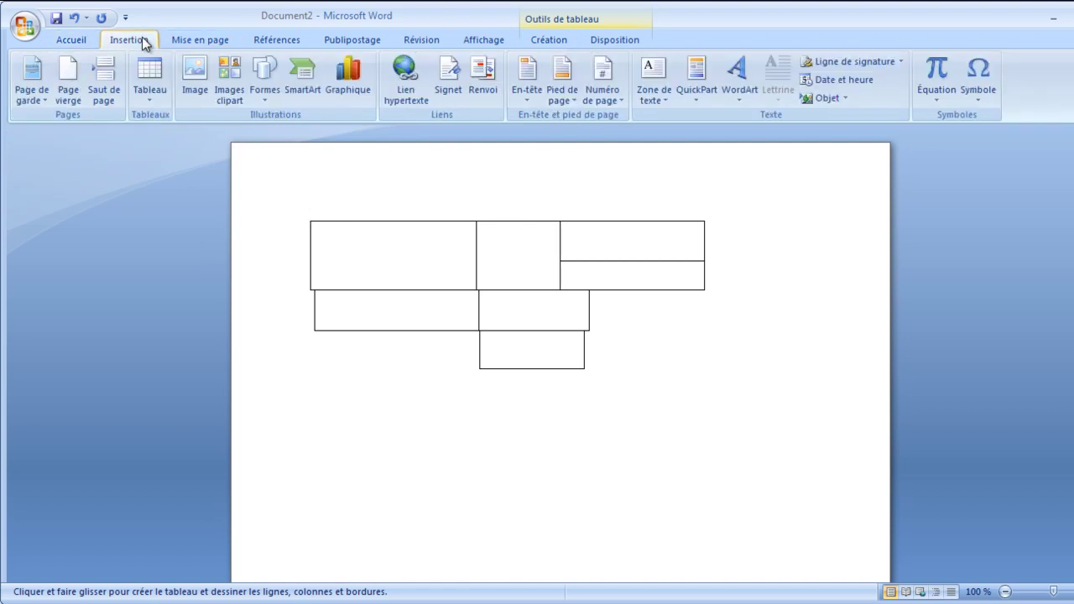
pyautogui.click(152, 95)
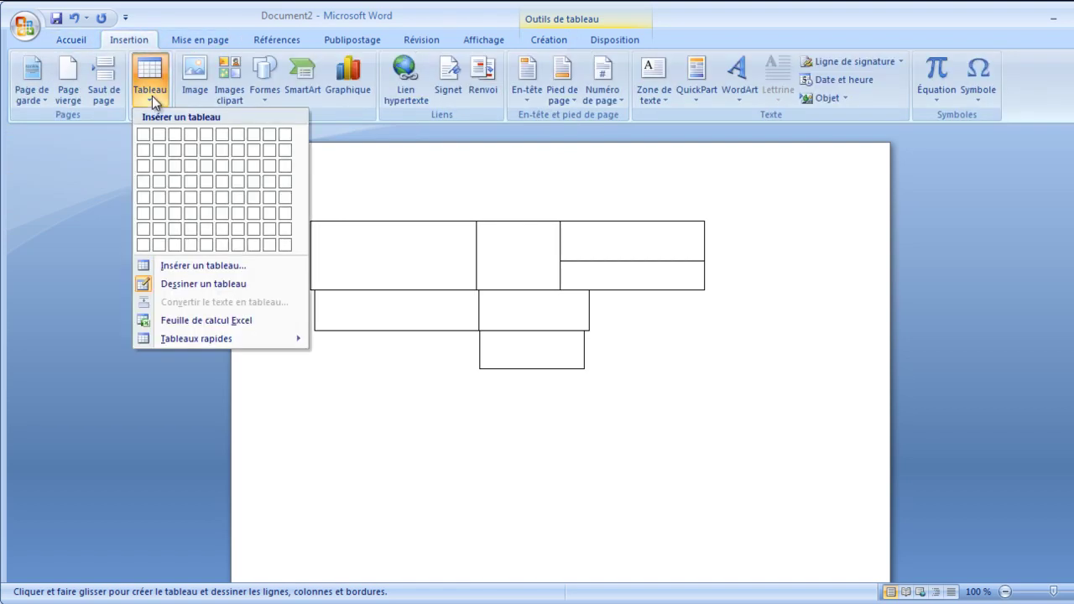
pyautogui.click(167, 286)
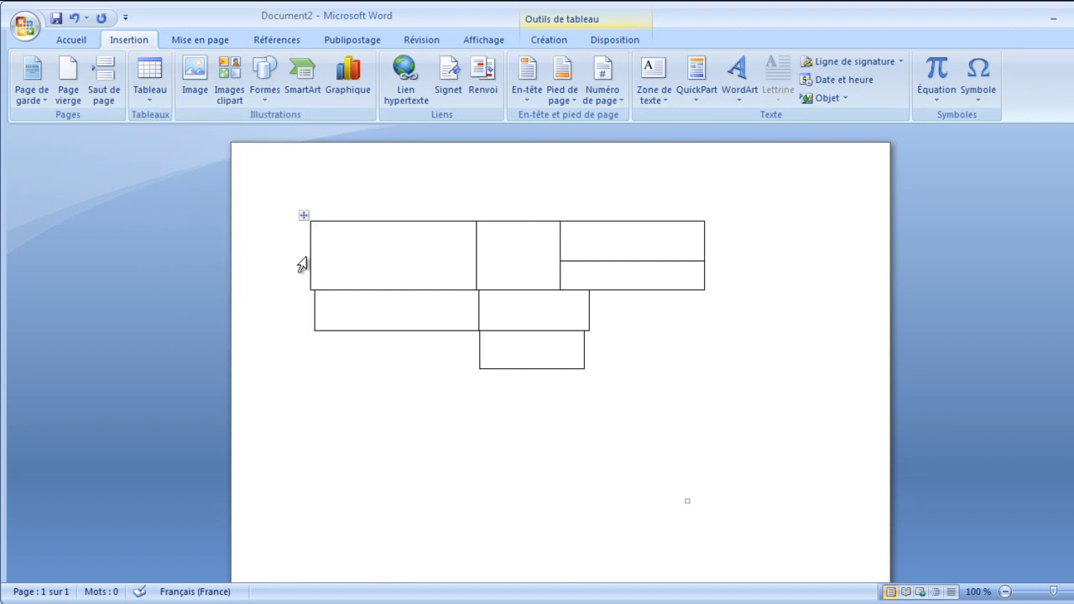
# Step: Select the whole hand-drawn table and delete all its rows
pyautogui.click(303, 216)
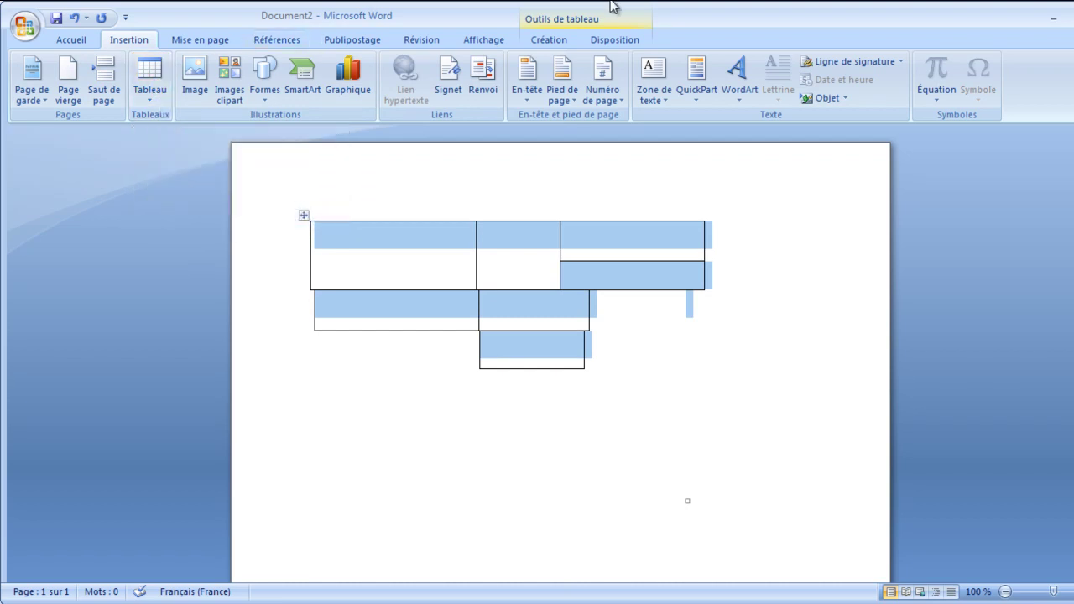
pyautogui.click(615, 40)
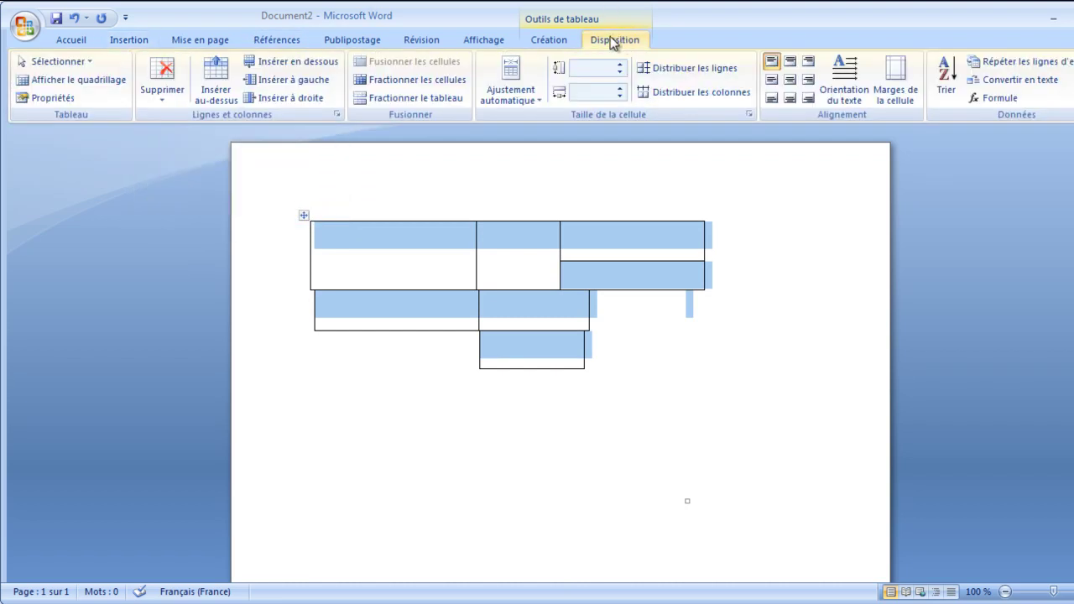
pyautogui.click(162, 84)
pyautogui.click(191, 156)
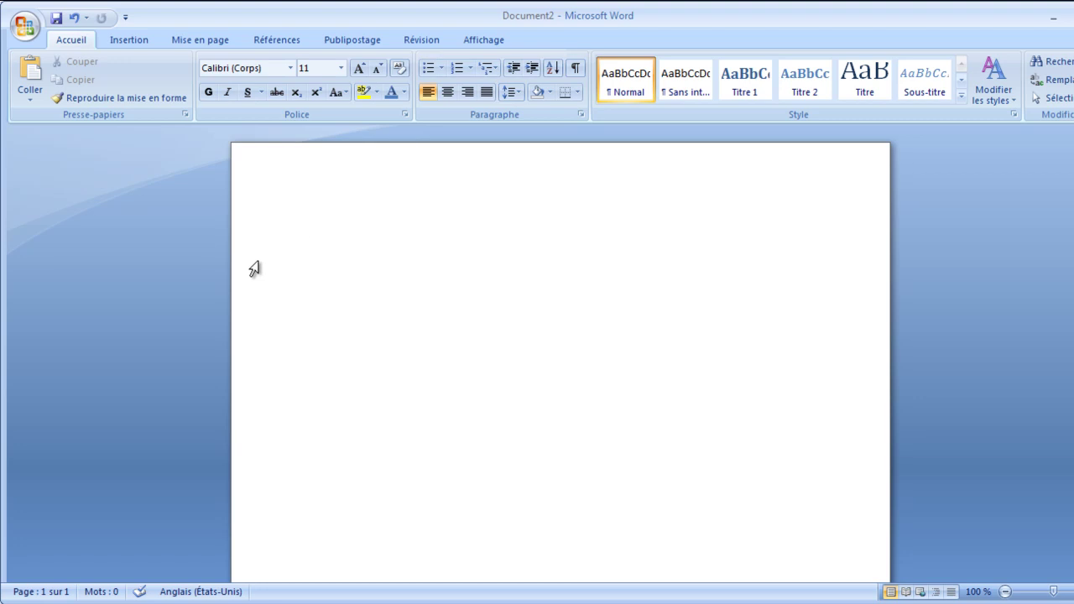
# Step: Draw the rectangular outer frame of a new table across most of the page with Draw Table
pyautogui.click(128, 41)
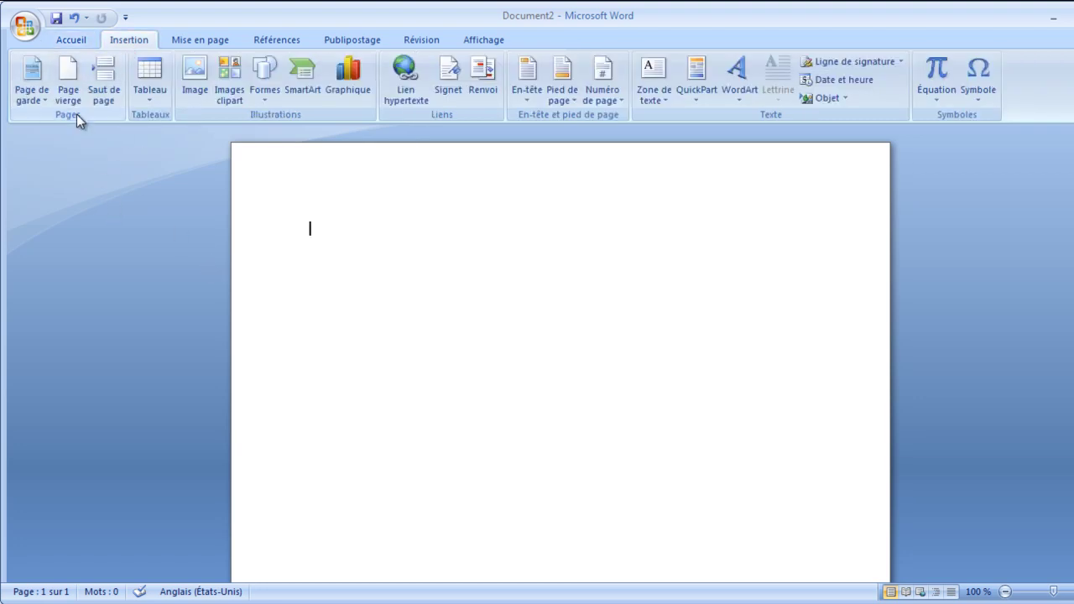
pyautogui.click(144, 99)
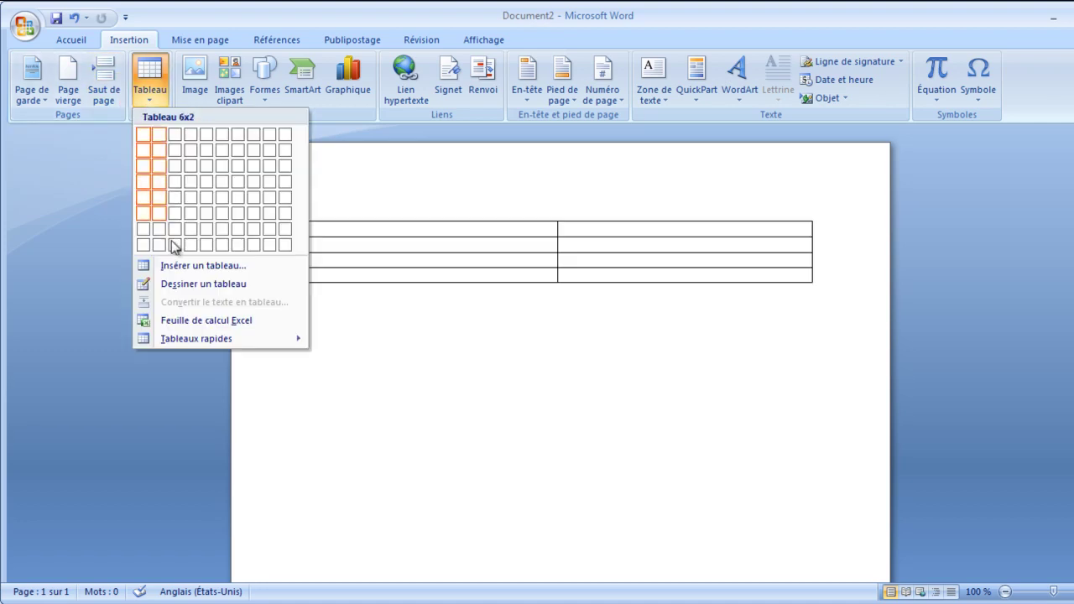
pyautogui.click(189, 285)
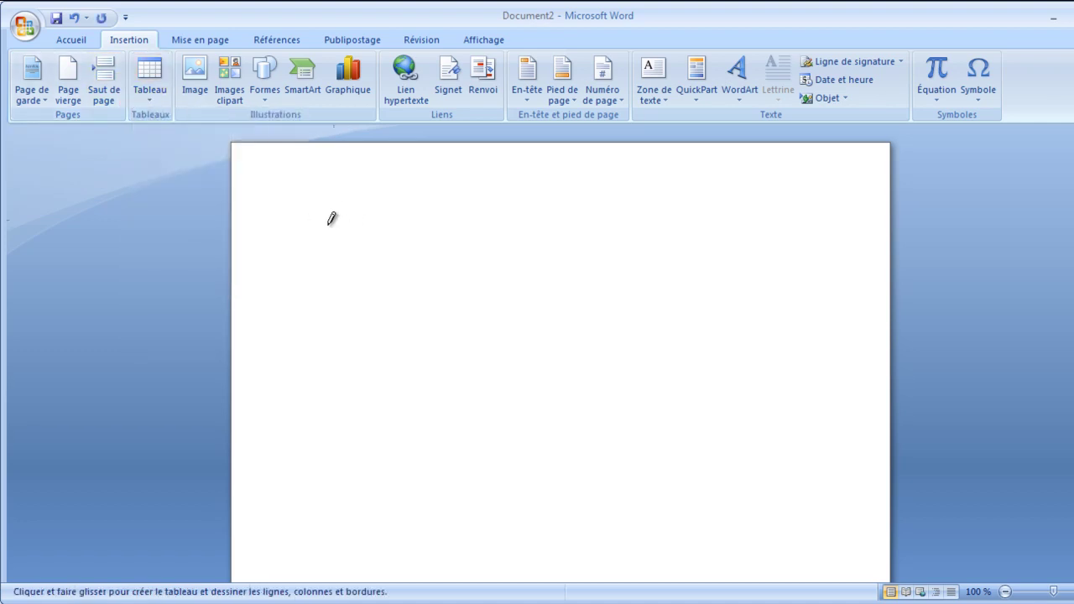
pyautogui.moveTo(312, 217)
pyautogui.mouseDown()
pyautogui.moveTo(523, 283)
pyautogui.moveTo(555, 343)
pyautogui.moveTo(655, 433)
pyautogui.mouseUp()
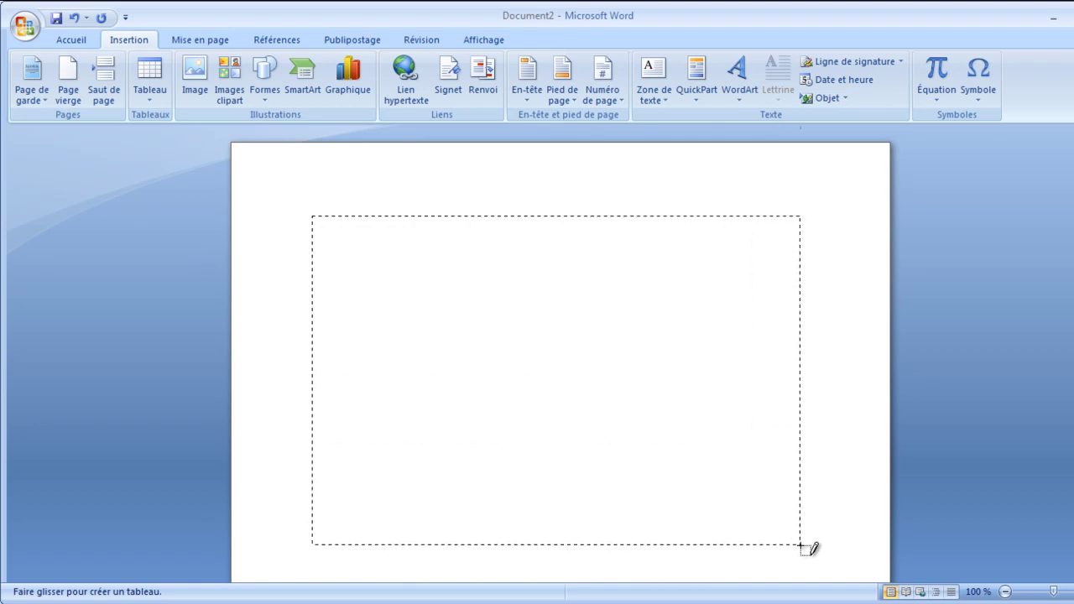